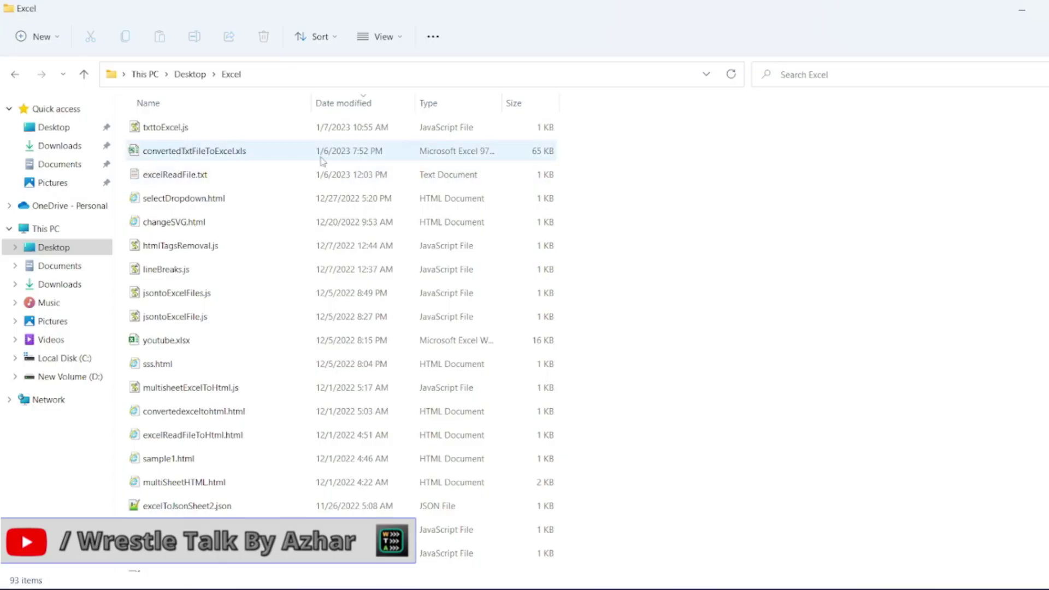
# Step: Select convertedTxtFileToExcel.xls in the Excel folder, then return to txttoExcel.js
pyautogui.click(324, 154)
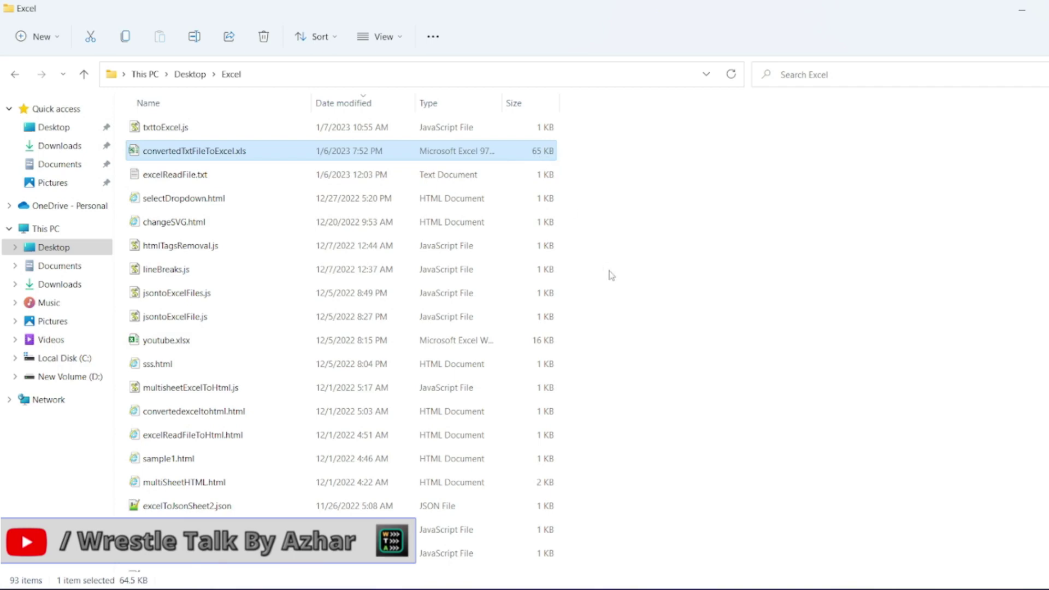
pyautogui.hotkey('alt', 'Tab')
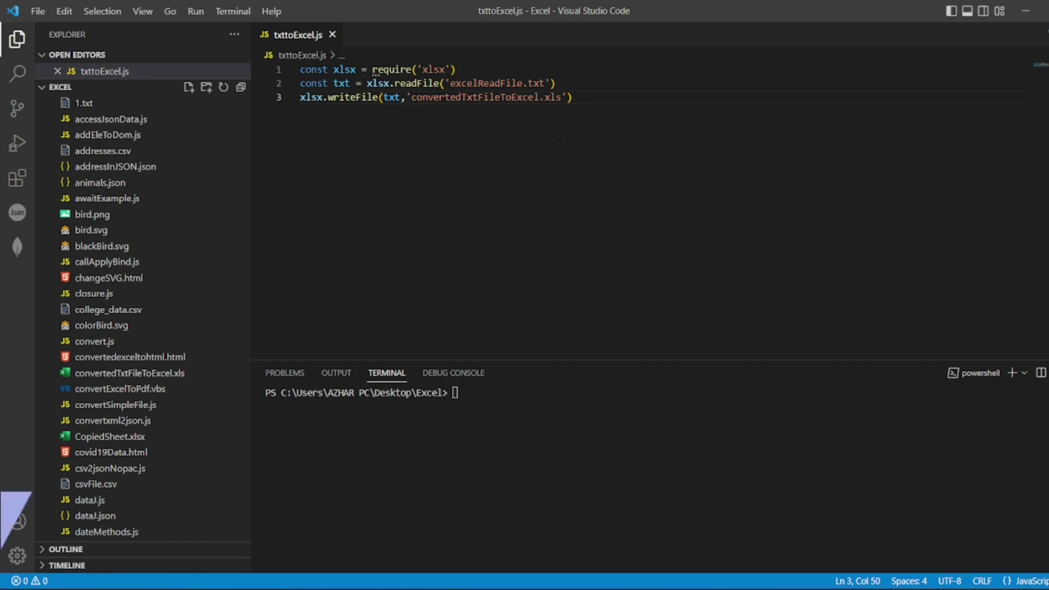
# Step: Change the output extension on line 3 from '.xls' to '.xlsx' and save txttoExcel.js
pyautogui.click(550, 83)
pyautogui.click(560, 96)
pyautogui.press('Right')
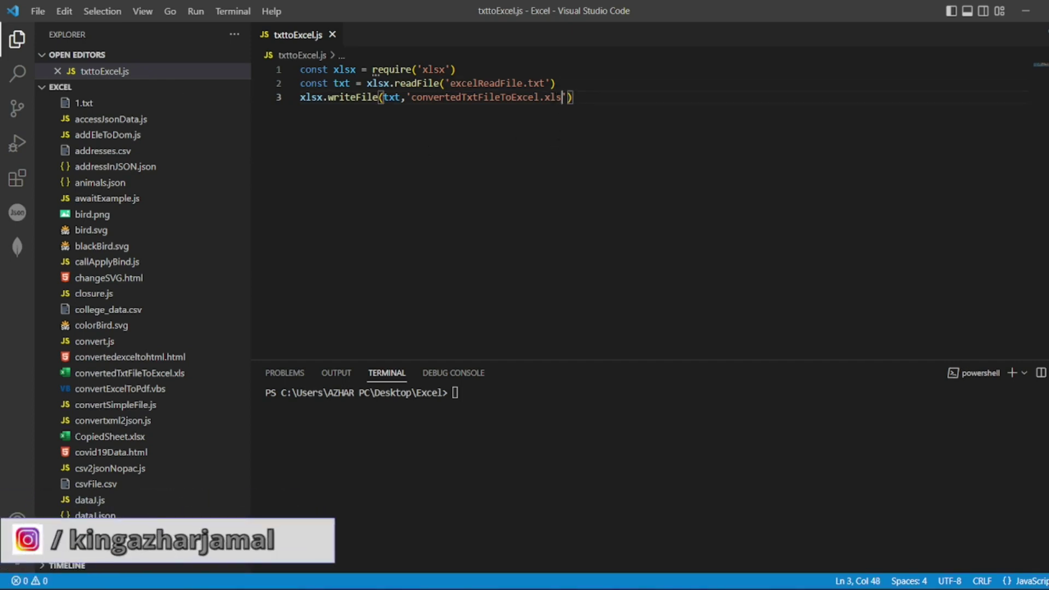
pyautogui.write('x')
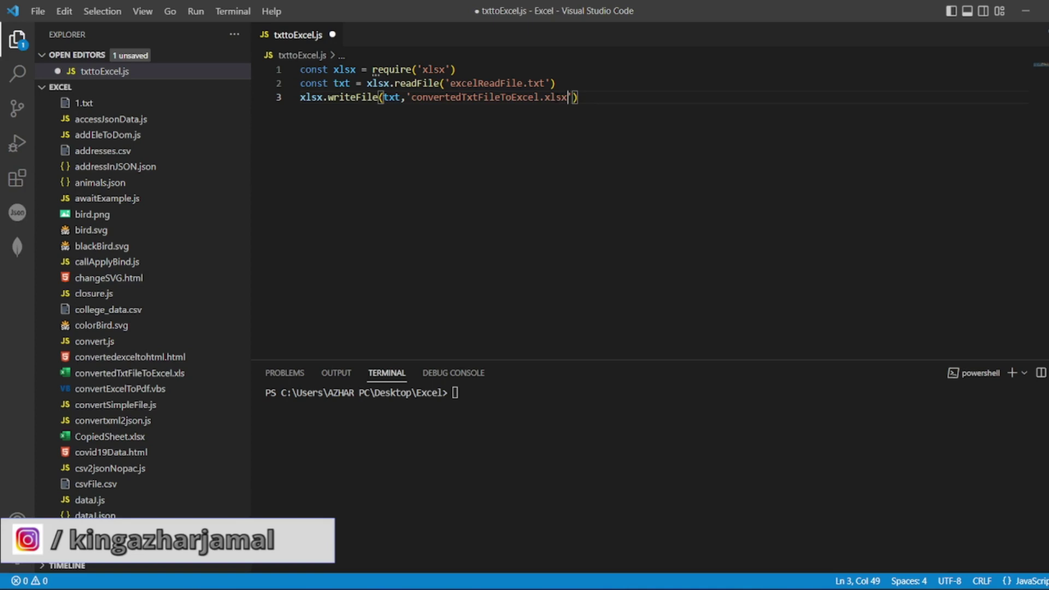
pyautogui.hotkey('ctrl', 's')
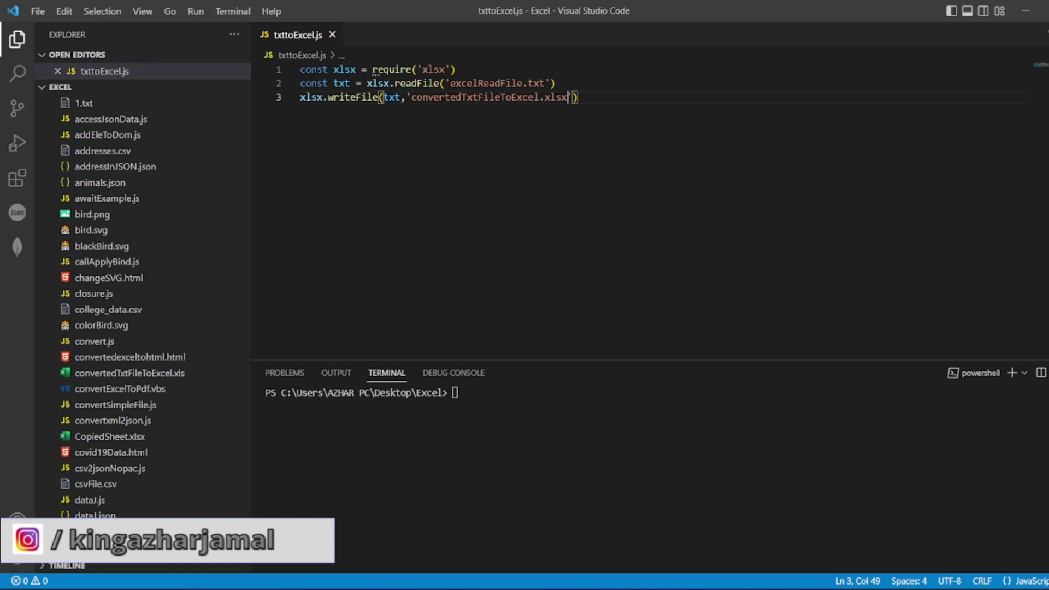
# Step: Run 'node txttoExcel.js', then preview the new .xlsx and the older .xls files
pyautogui.click(508, 410)
pyautogui.press('Up')
pyautogui.press('Return')
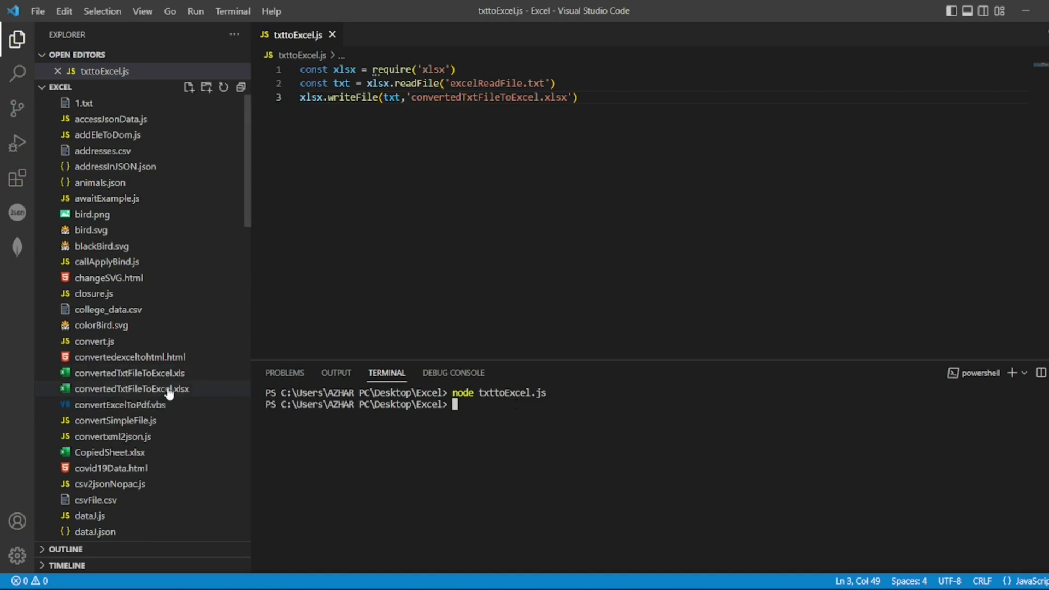
pyautogui.click(167, 393)
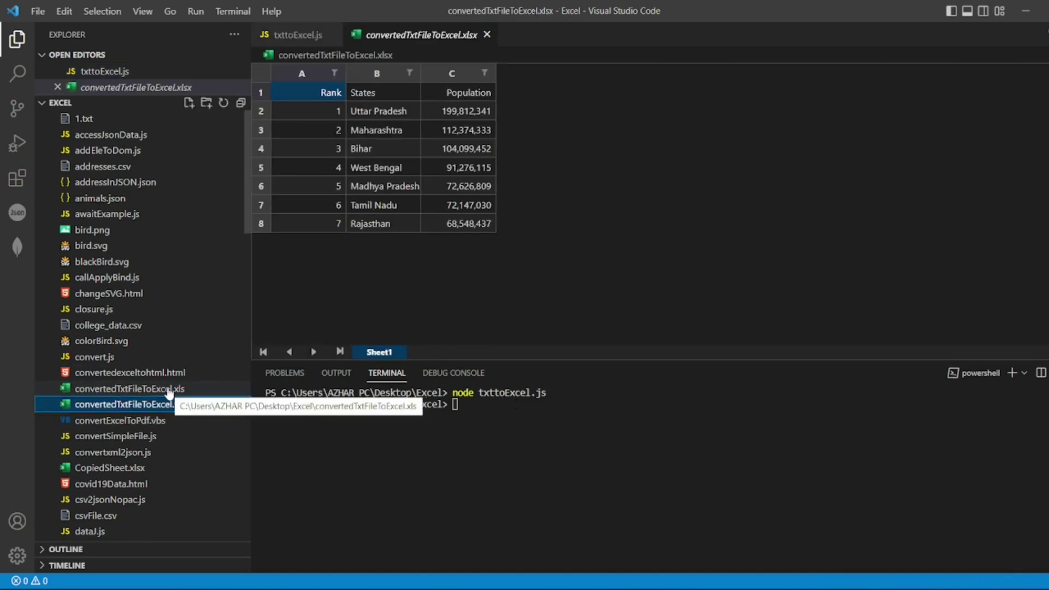
pyautogui.click(175, 389)
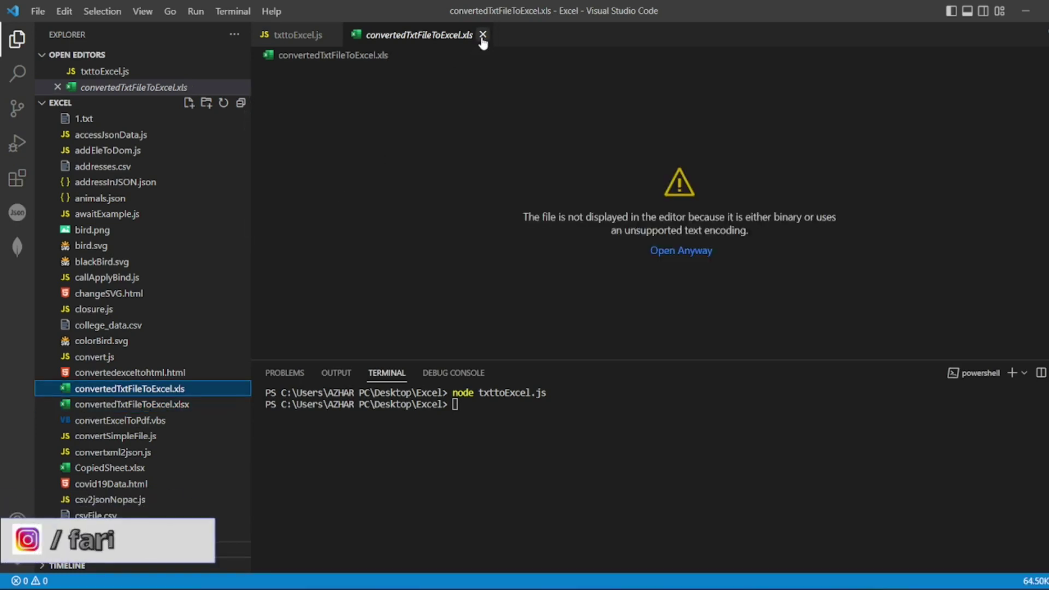
pyautogui.click(483, 35)
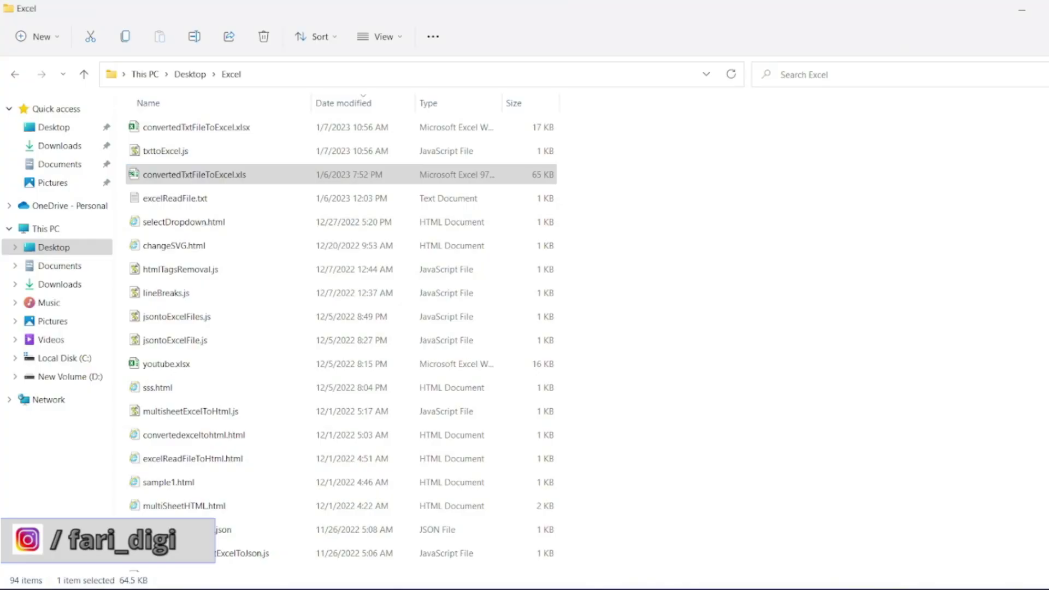
# Step: Compare the 17 KB xlsx with the 65 KB xls, then open convertedTxtFileToExcel.xlsx
pyautogui.click(278, 168)
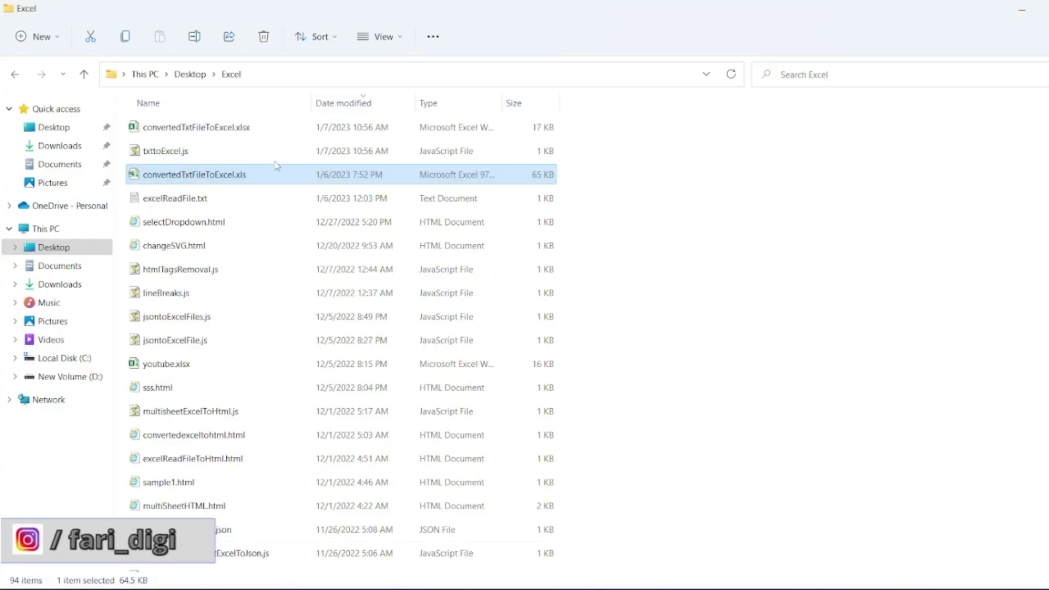
pyautogui.click(216, 134)
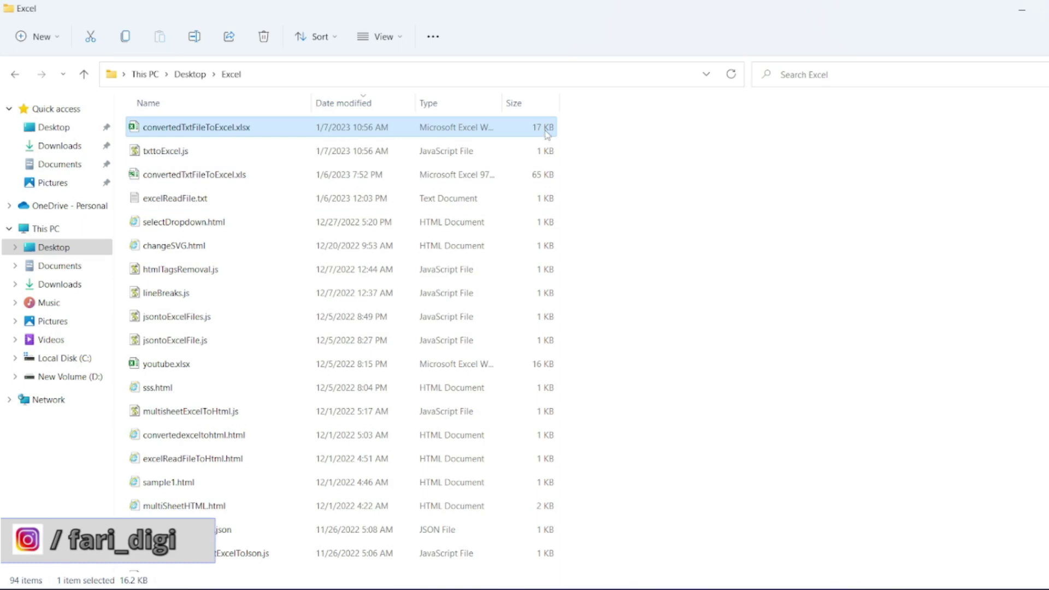
pyautogui.click(191, 177)
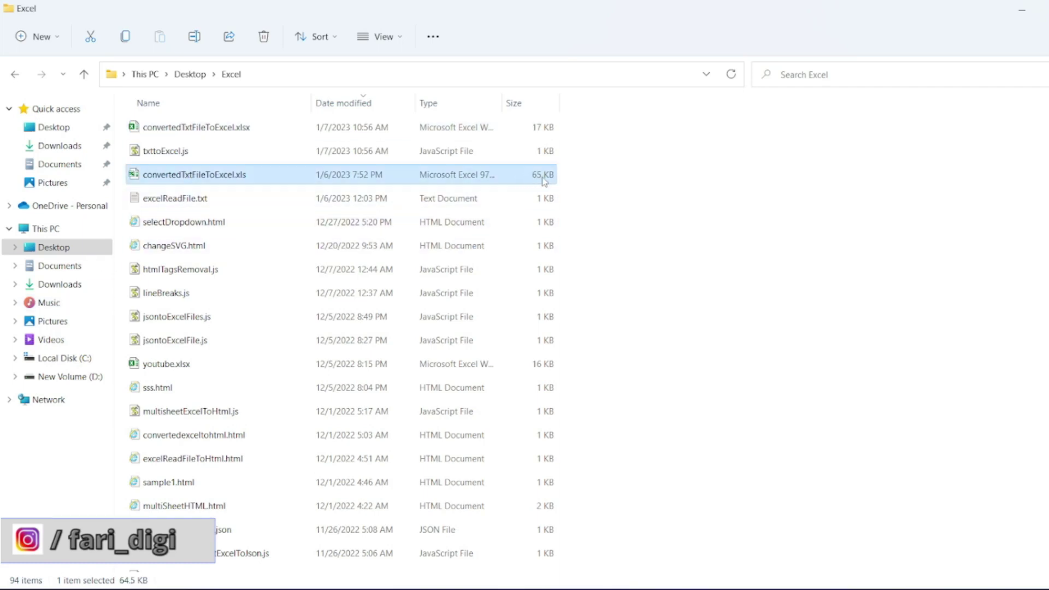
pyautogui.doubleClick(418, 131)
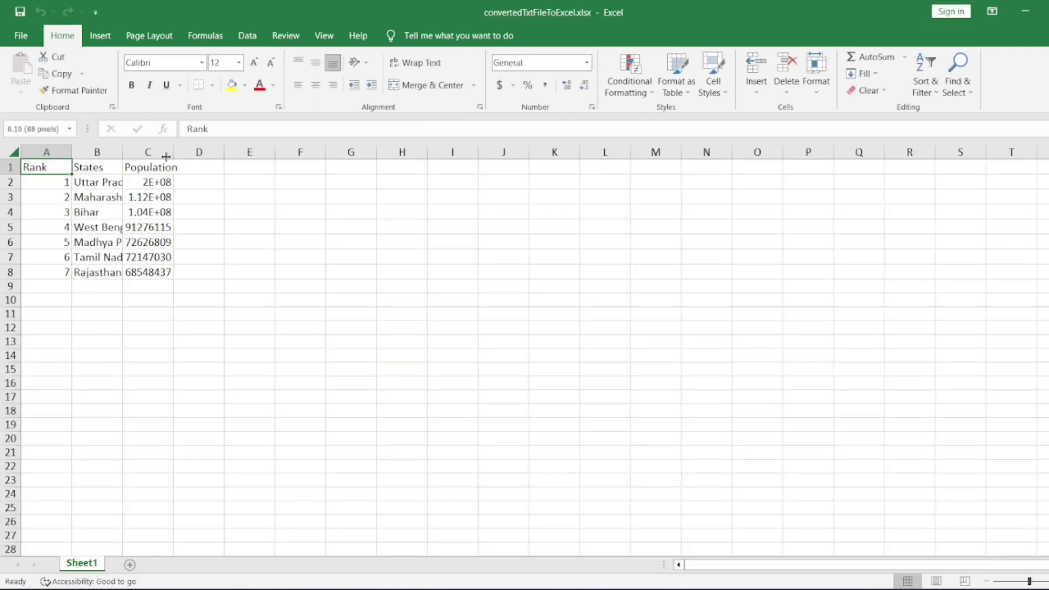
# Step: Autofit the States and Population columns, then close Excel with Don't Save
pyautogui.doubleClick(123, 152)
pyautogui.doubleClick(210, 151)
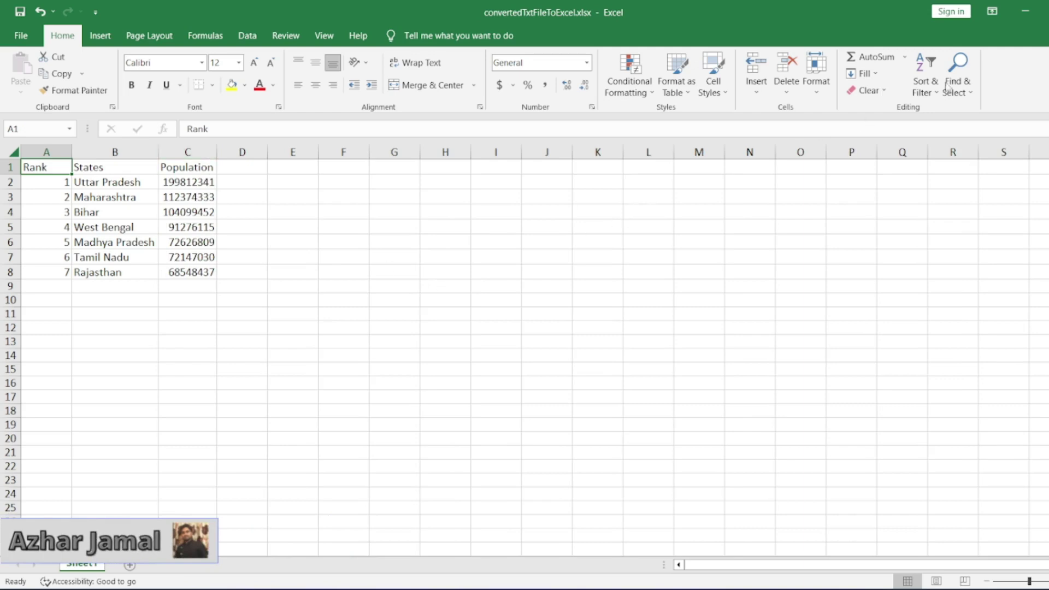
pyautogui.hotkey('alt', 'F4')
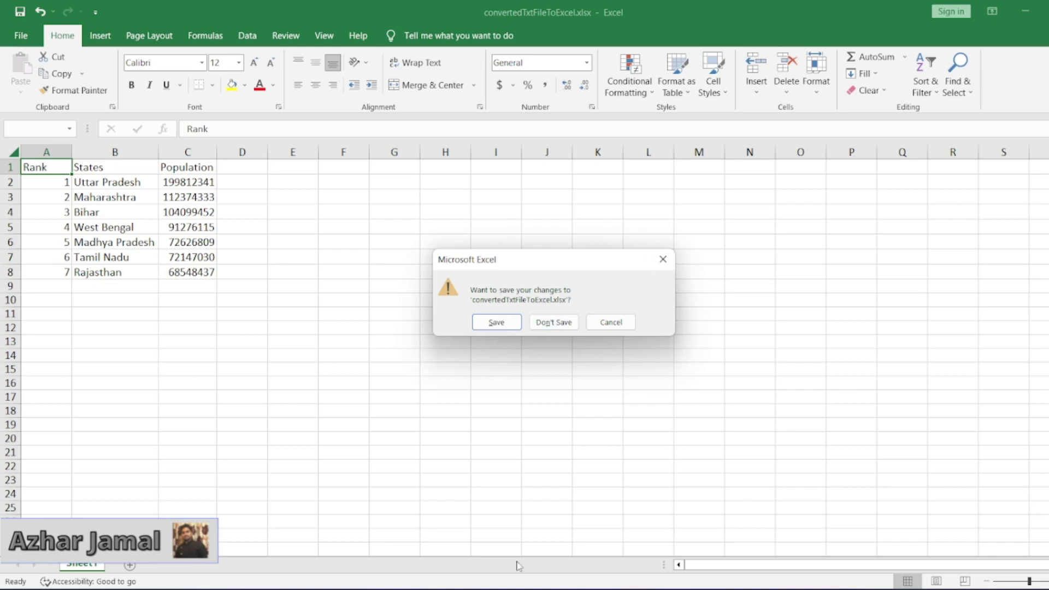
pyautogui.press('Return')
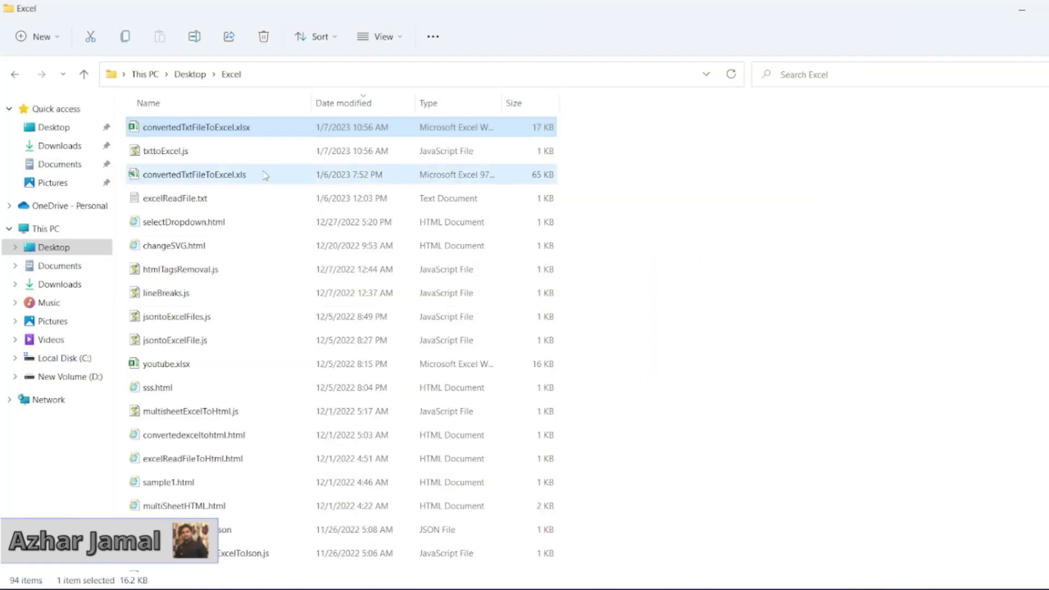
# Step: Open convertedTxtFileToExcel.xls, autofit Population and States, and place it beside the xlsx window
pyautogui.doubleClick(265, 174)
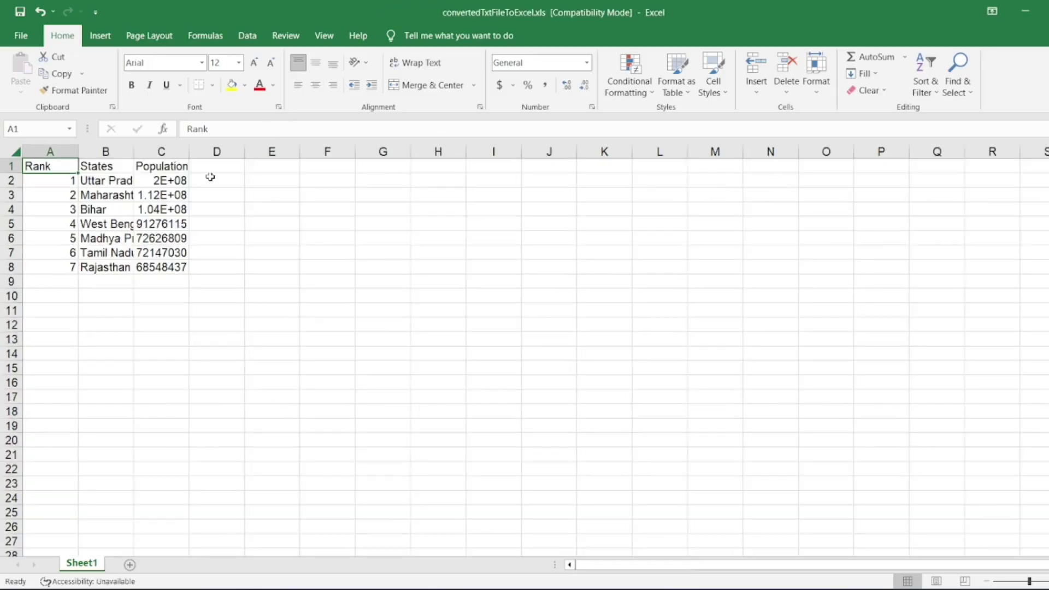
pyautogui.doubleClick(190, 151)
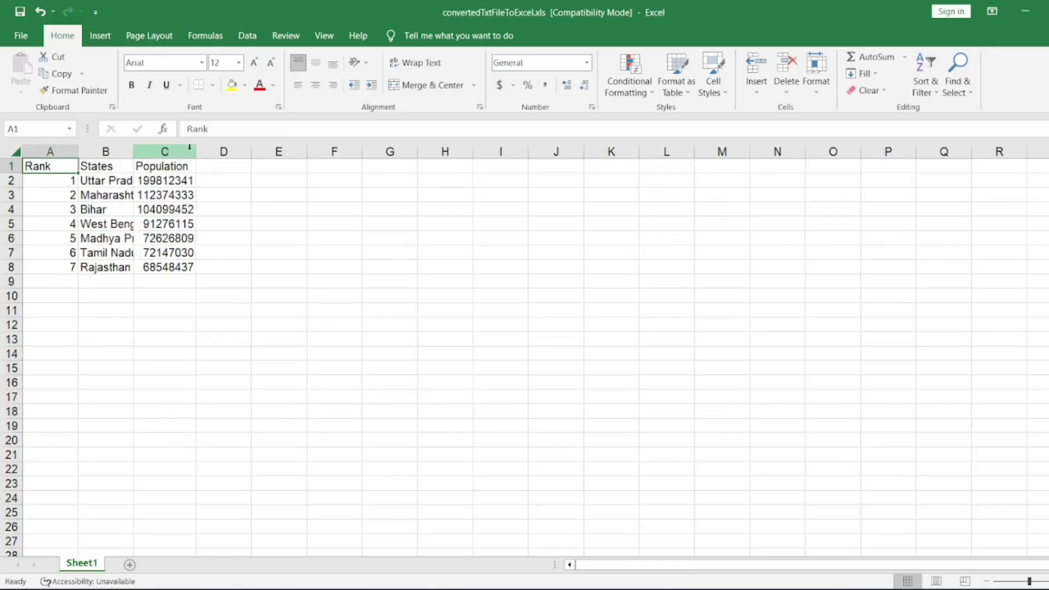
pyautogui.doubleClick(135, 153)
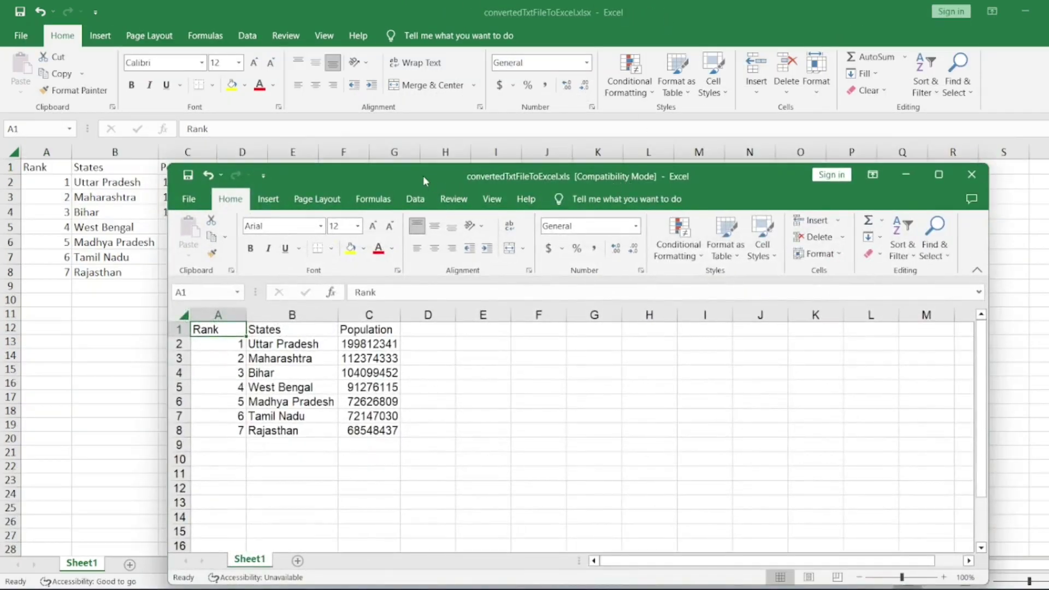
pyautogui.moveTo(424, 176); pyautogui.dragTo(571, 70)
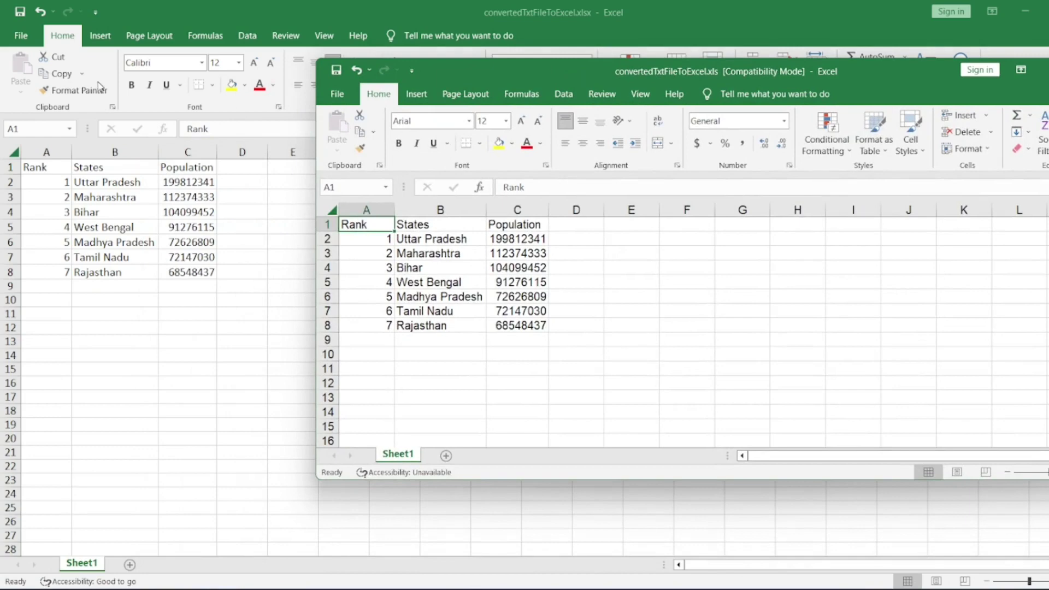